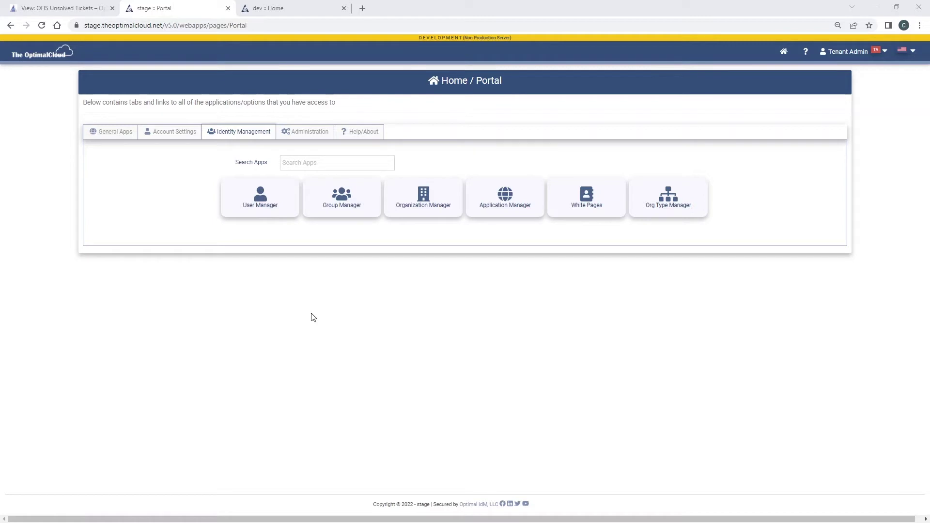
Examine the stage portal's account options, including Invite Users, and the registration link on the dev site's welcome page
{"action": "left_click", "coordinate": [891, 53]}
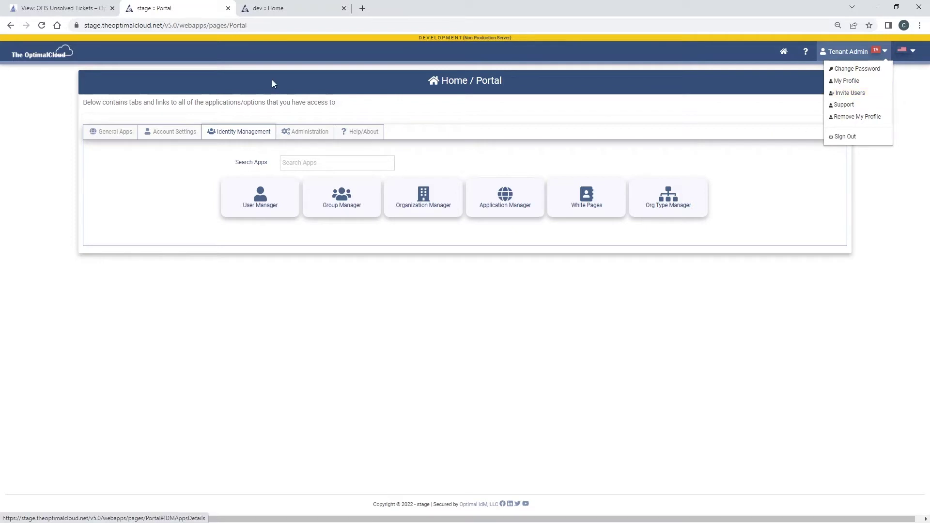
{"action": "left_click", "coordinate": [292, 14]}
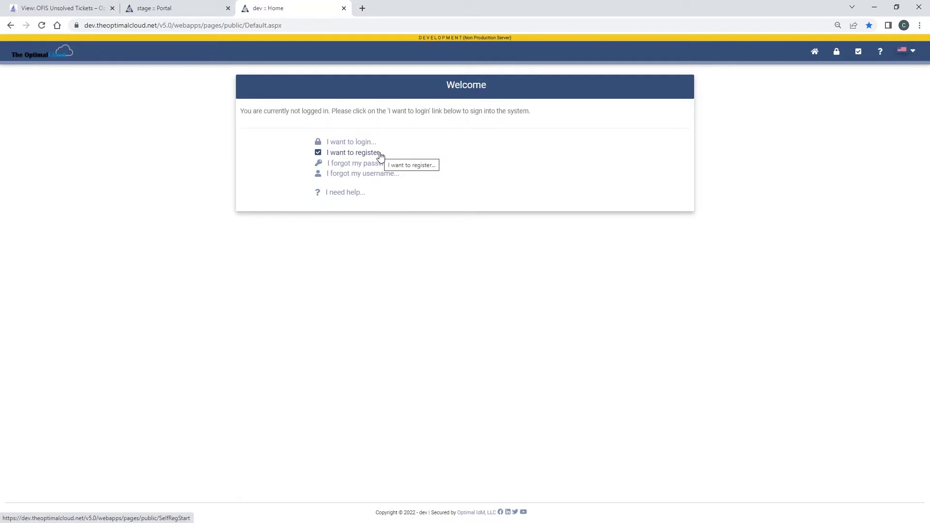
{"action": "left_click", "coordinate": [191, 8]}
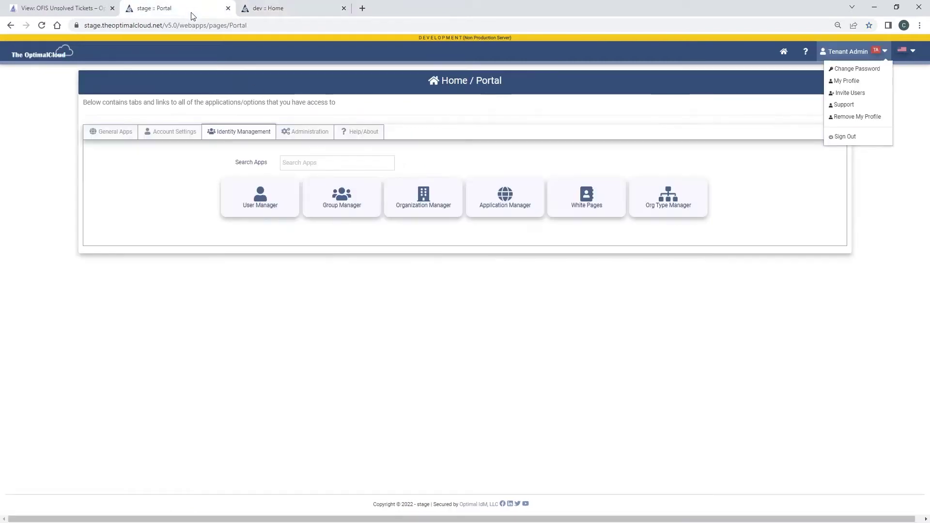
Review the user list in User Manager and the user import and export jobs in Job Manager, returning to the portal
{"action": "left_click", "coordinate": [254, 212]}
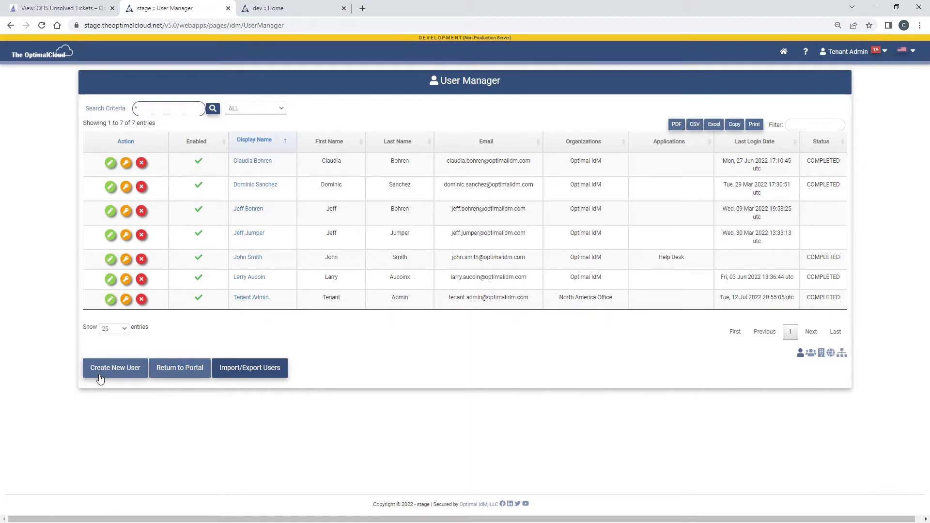
{"action": "left_click", "coordinate": [181, 374]}
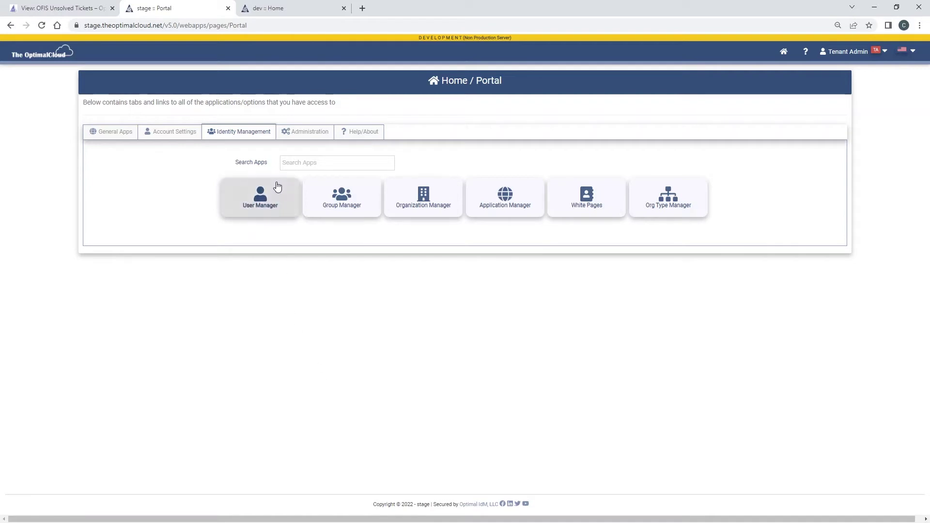
{"action": "left_click", "coordinate": [308, 138]}
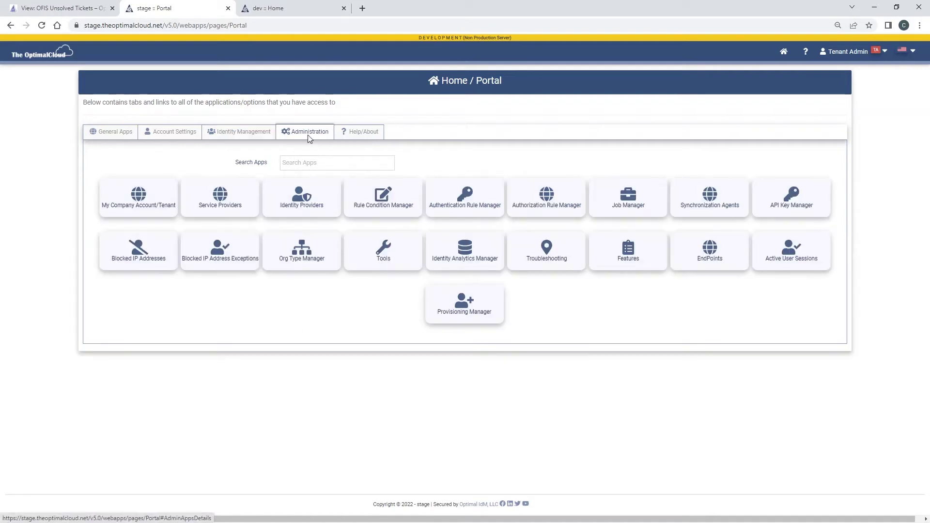
{"action": "left_click", "coordinate": [642, 214]}
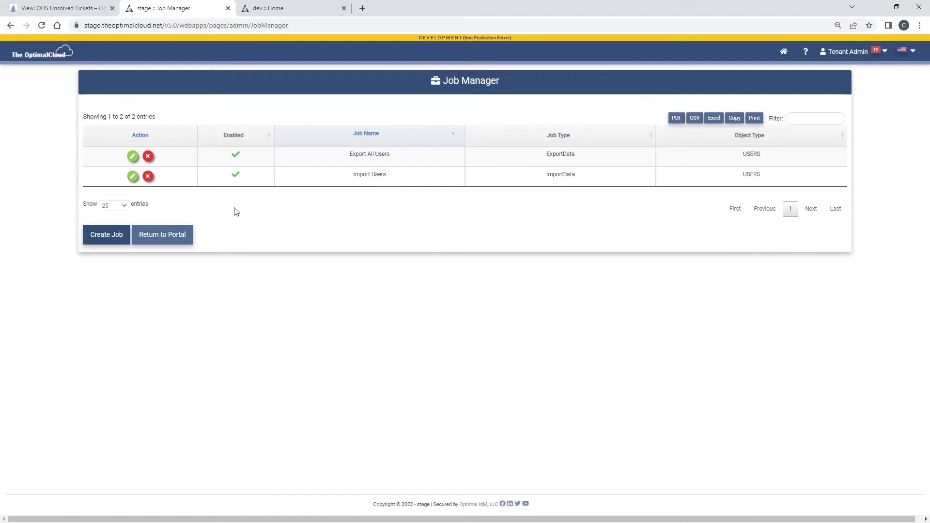
{"action": "left_click", "coordinate": [162, 236]}
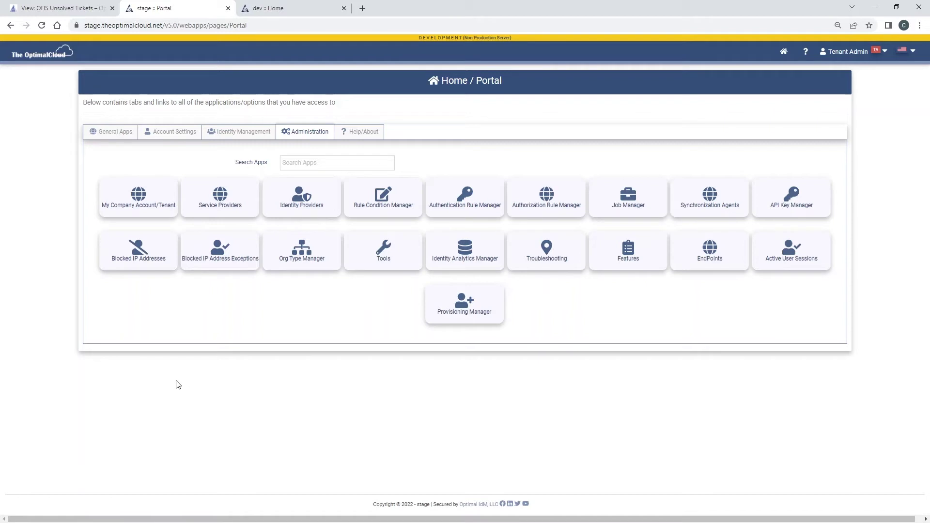
Review the application list and the option for creating a new application in Application Manager, and return to the portal
{"action": "left_click", "coordinate": [247, 133]}
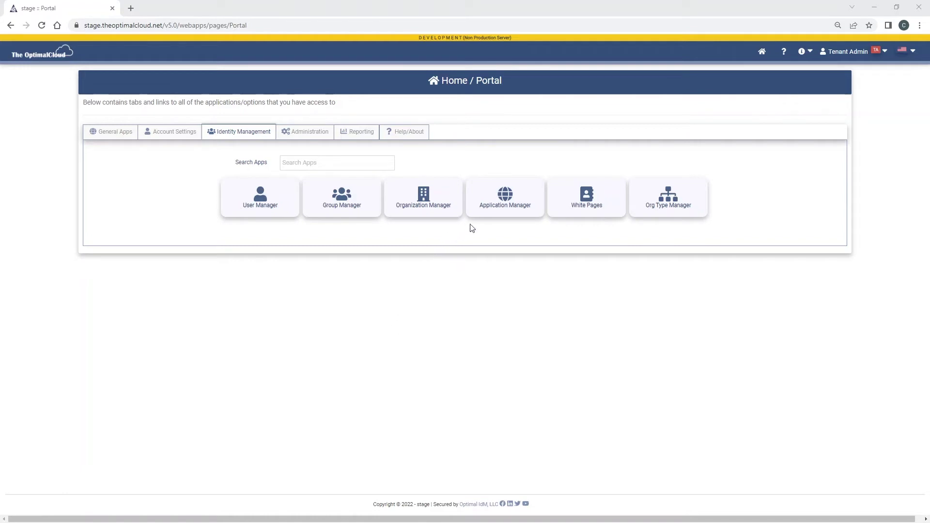
{"action": "left_click", "coordinate": [498, 221]}
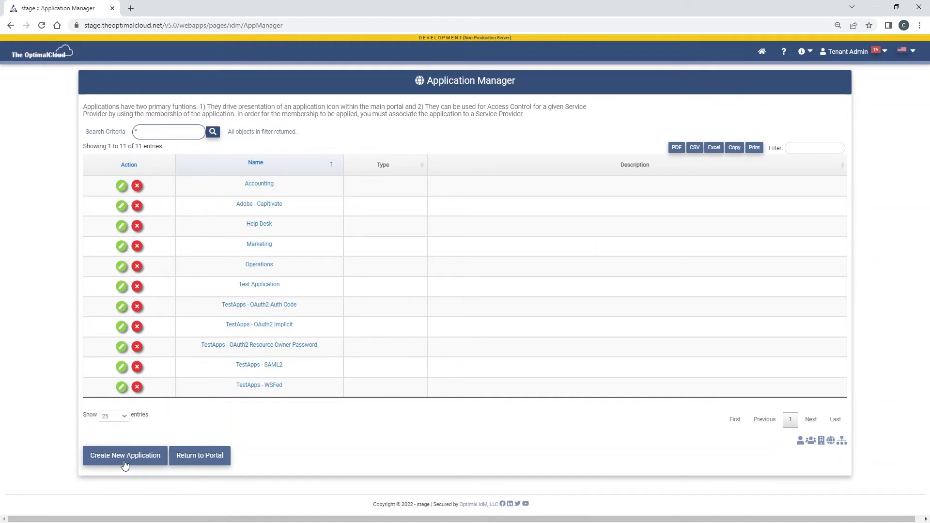
{"action": "left_click", "coordinate": [125, 463]}
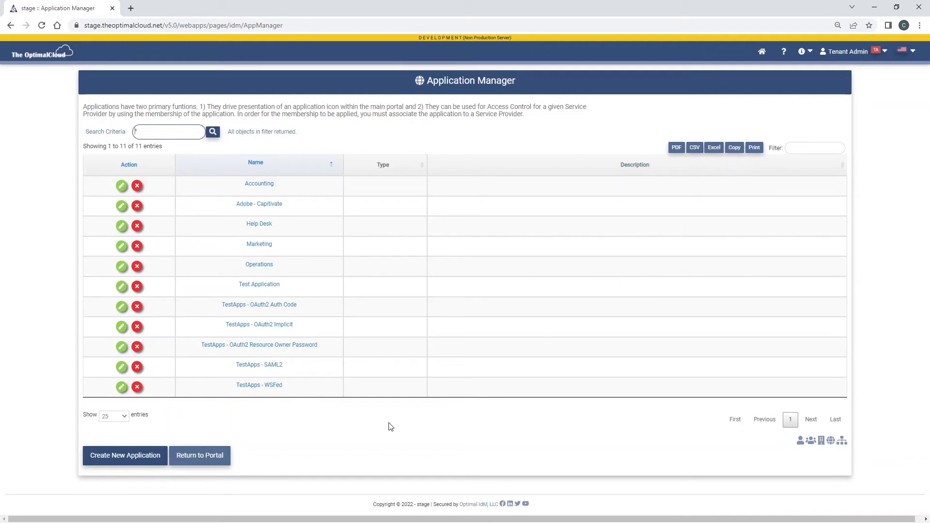
{"action": "left_click", "coordinate": [202, 459]}
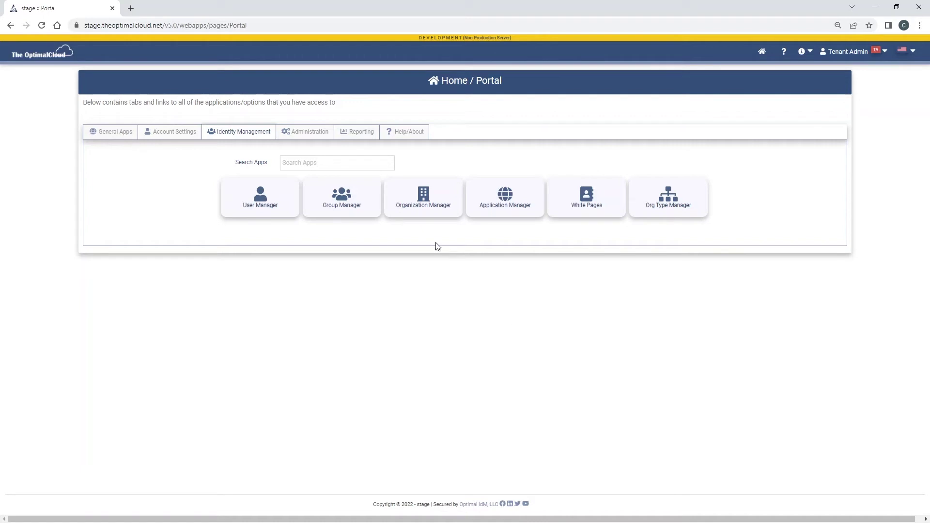
Examine the options for creating and managing jobs in Job Manager, and return to the portal
{"action": "left_click", "coordinate": [312, 131]}
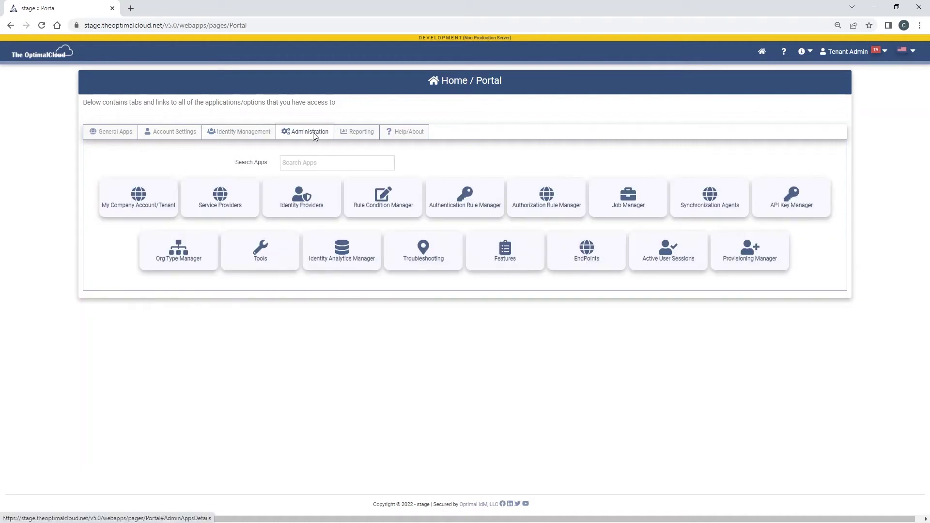
{"action": "left_click", "coordinate": [630, 213]}
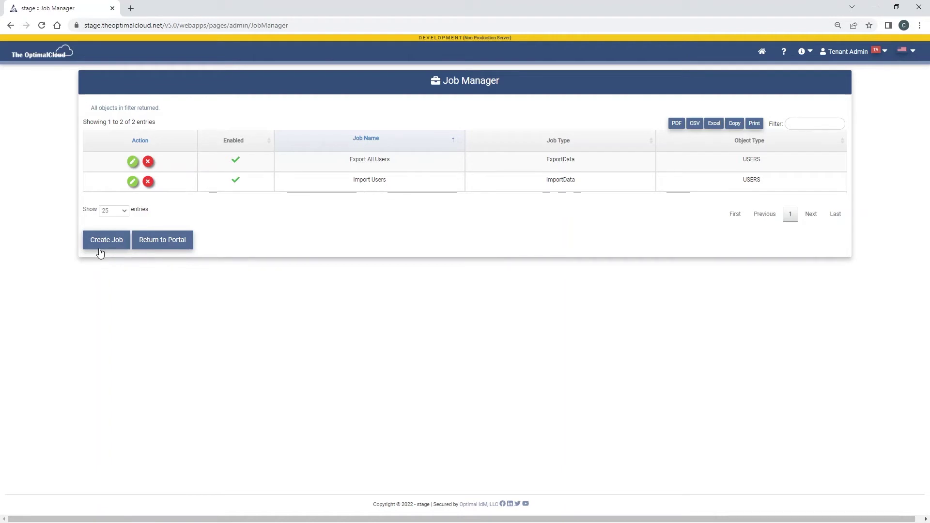
{"action": "left_click", "coordinate": [174, 245]}
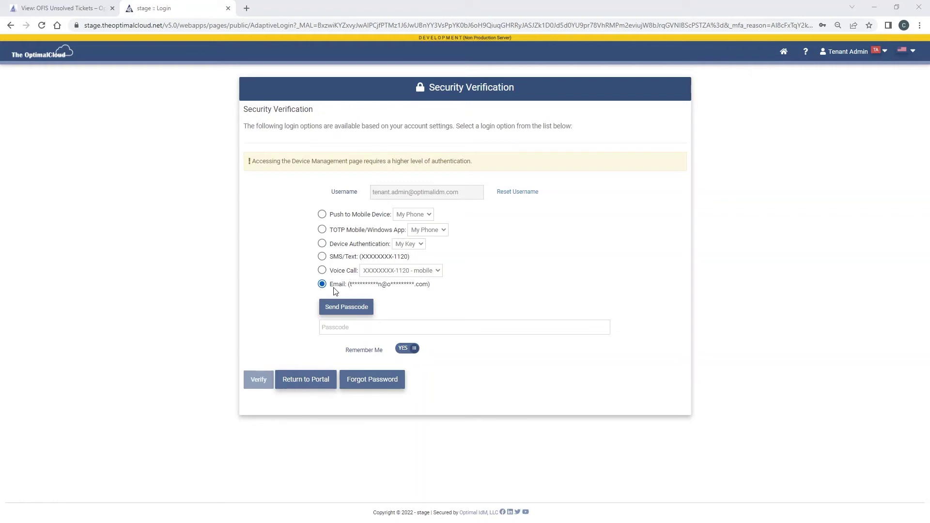
Examine the push, TOTP and device authentication methods on the Security Verification page, and return to the portal
{"action": "left_click", "coordinate": [322, 215]}
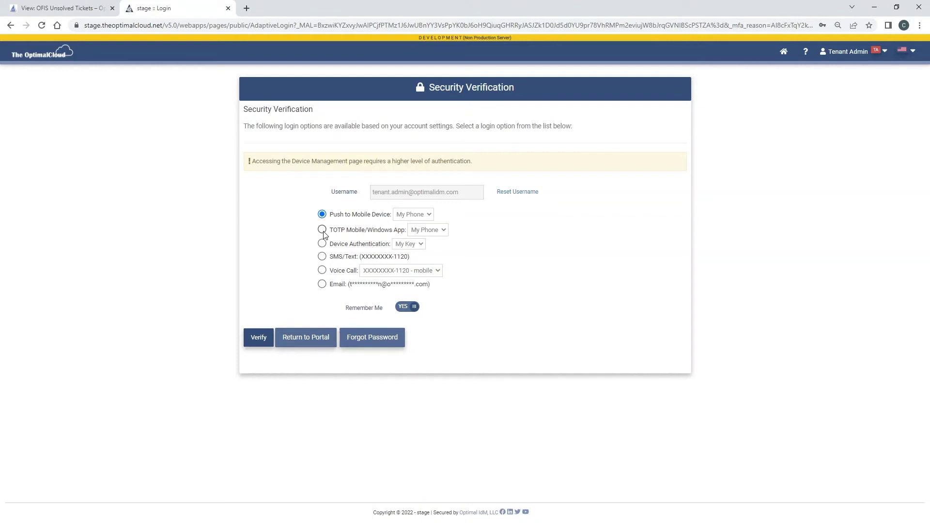
{"action": "left_click", "coordinate": [322, 230]}
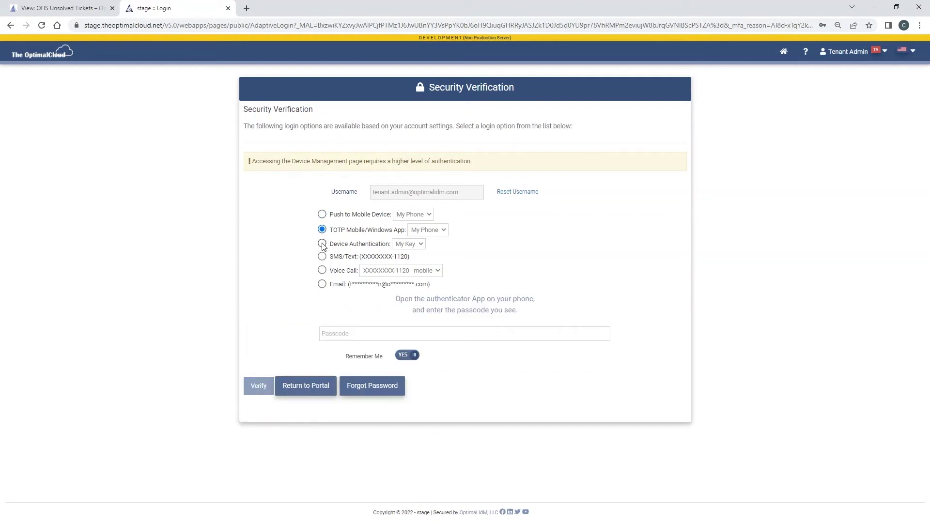
{"action": "left_click", "coordinate": [322, 243]}
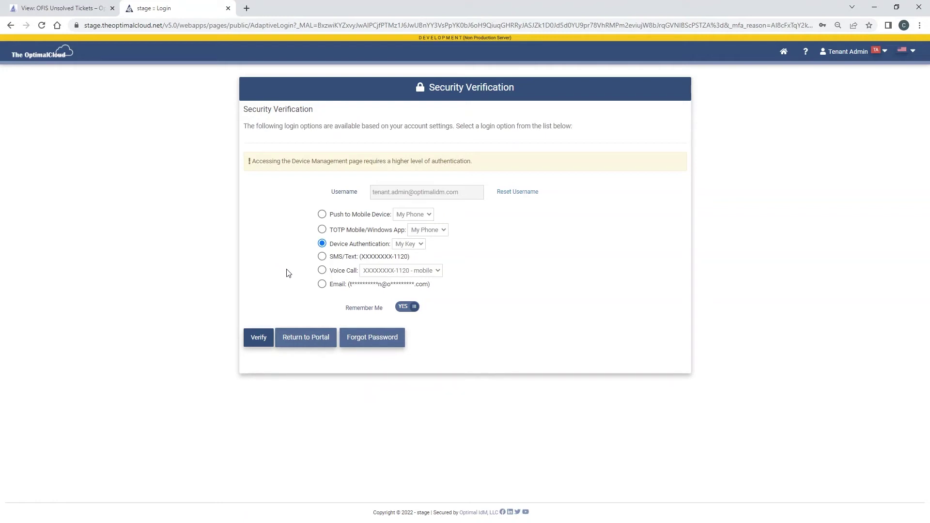
{"action": "left_click", "coordinate": [307, 337]}
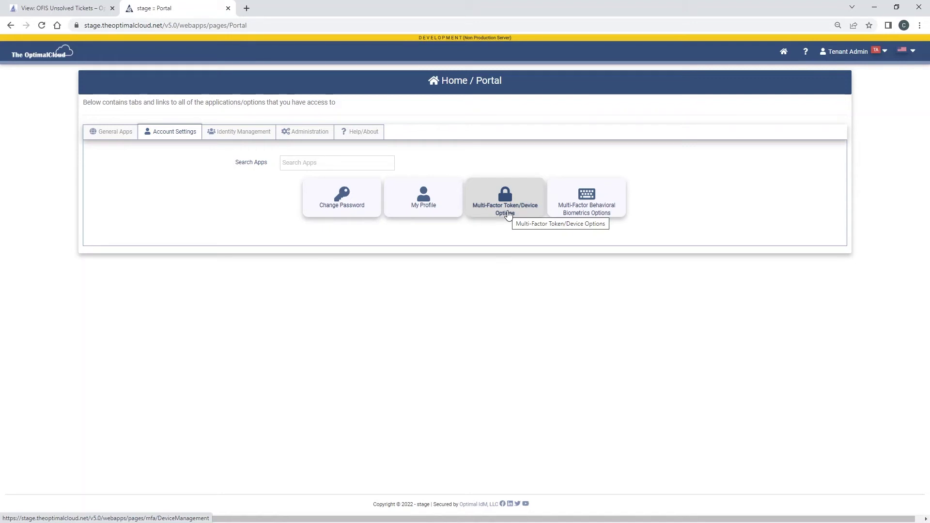
Open the multi-factor token/device options, examine the SMS/Text and voice call verification methods, and return to the portal
{"action": "left_click", "coordinate": [321, 132]}
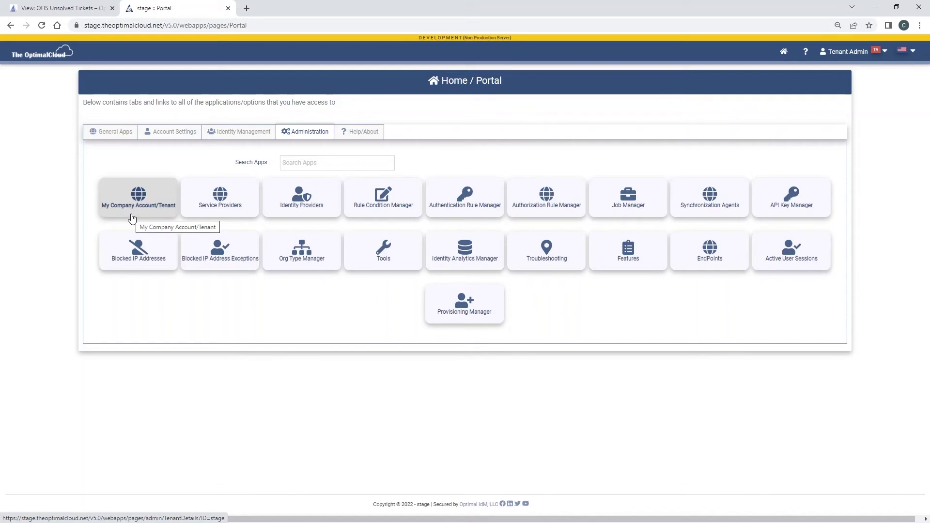
{"action": "left_click", "coordinate": [235, 133]}
{"action": "left_click", "coordinate": [182, 137]}
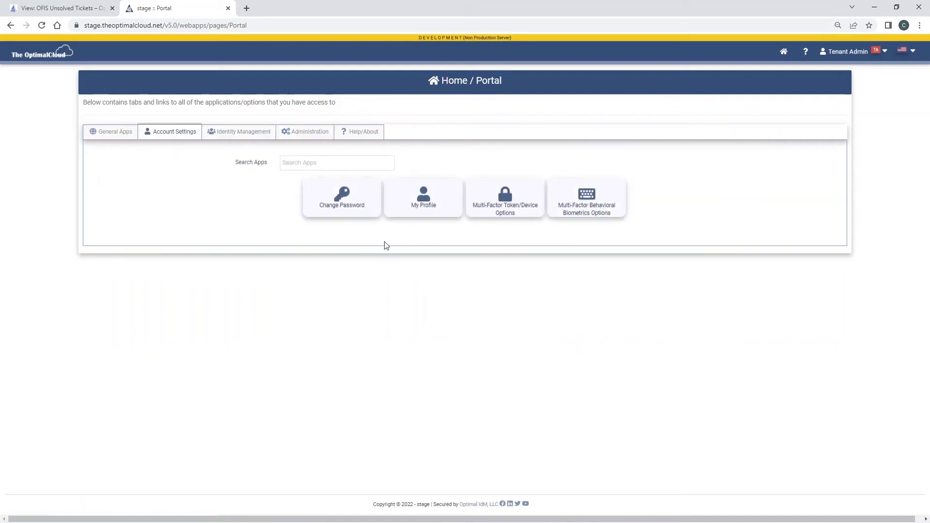
{"action": "left_click", "coordinate": [500, 215]}
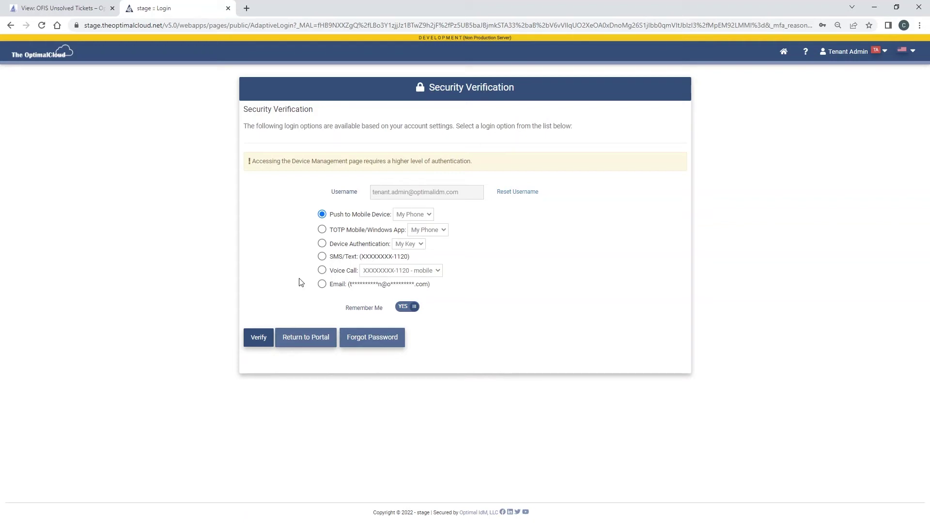
{"action": "left_click", "coordinate": [323, 258]}
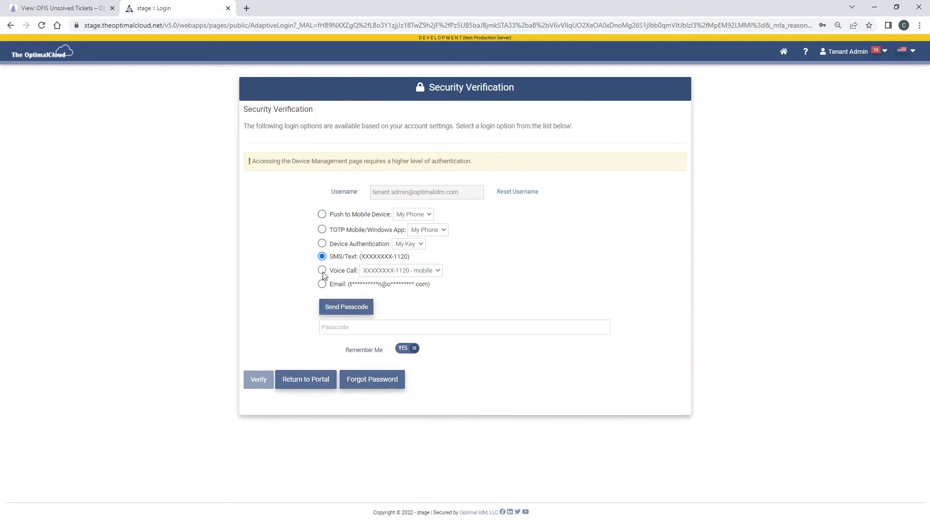
{"action": "left_click", "coordinate": [323, 272]}
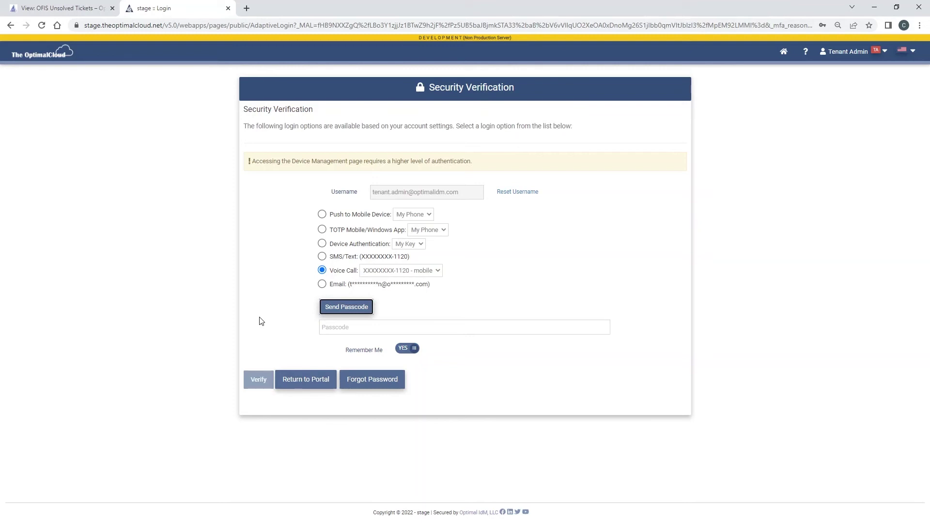
{"action": "left_click", "coordinate": [301, 380]}
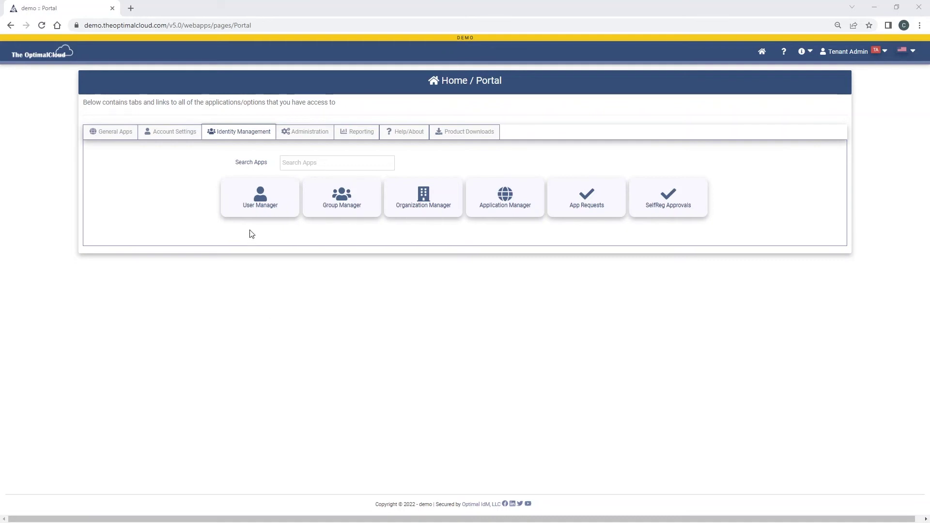
Review the tenant administrator's application, login and audit activity in the user details, and return to the portal
{"action": "left_click", "coordinate": [256, 207]}
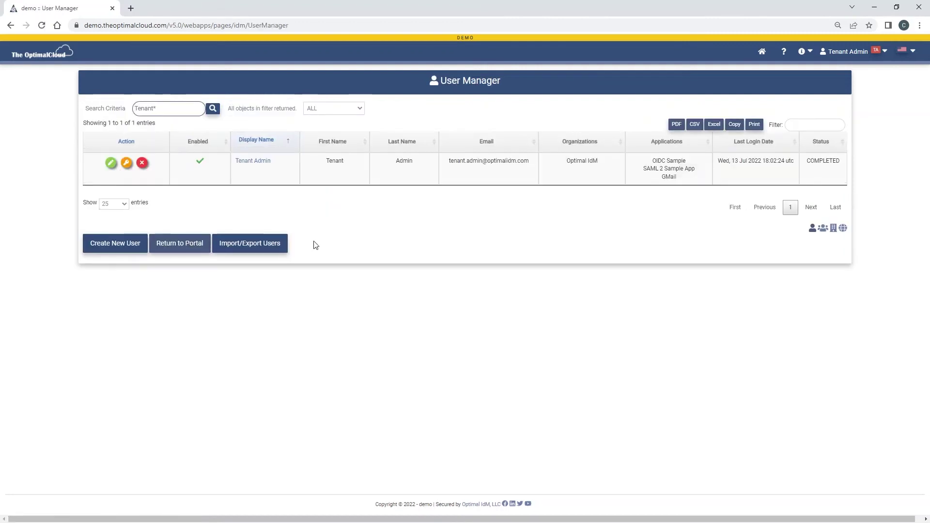
{"action": "left_click", "coordinate": [111, 165]}
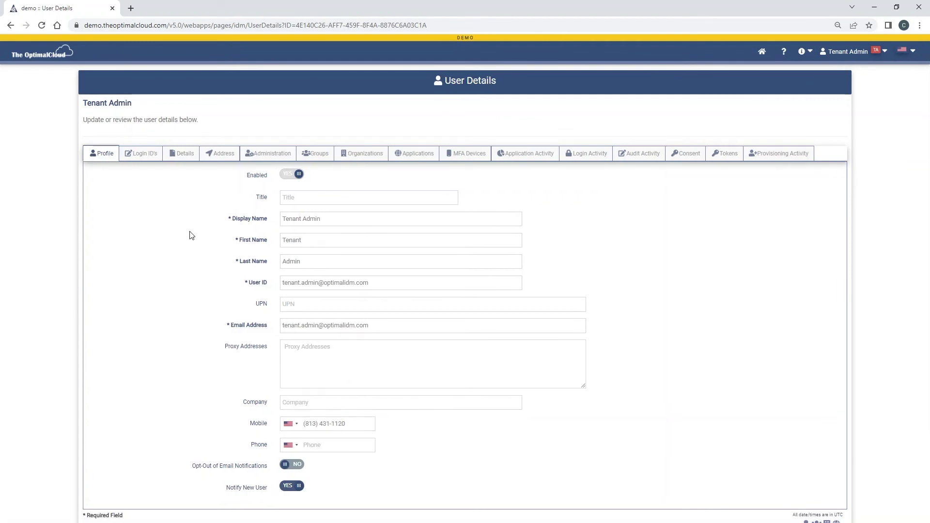
{"action": "left_click", "coordinate": [529, 154]}
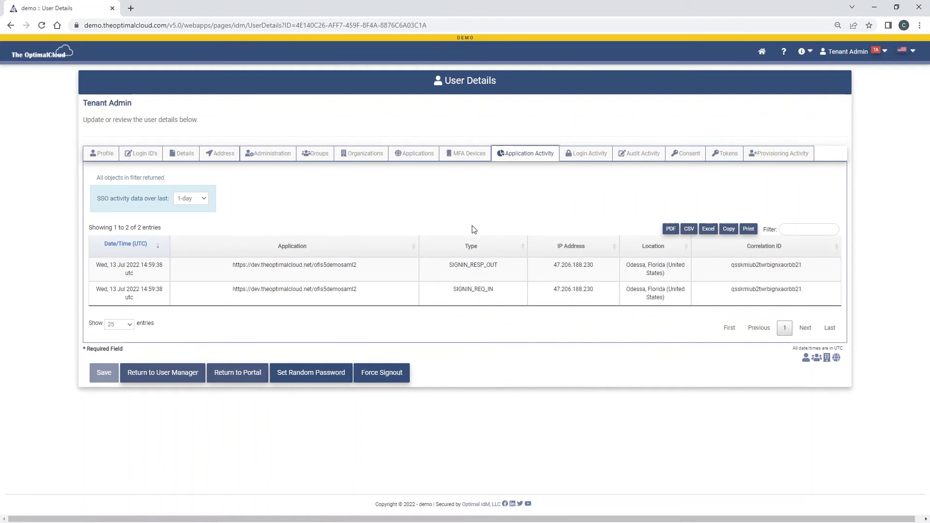
{"action": "left_click", "coordinate": [588, 154]}
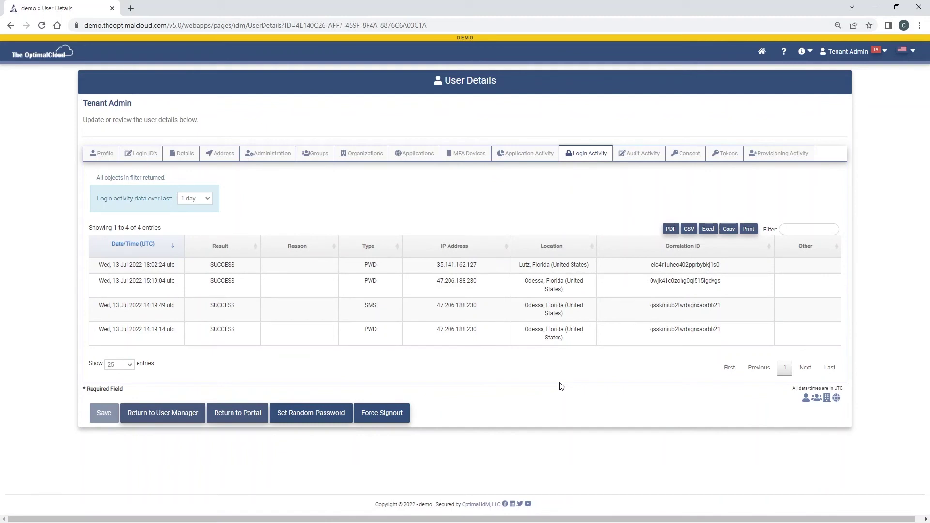
{"action": "left_click", "coordinate": [643, 153]}
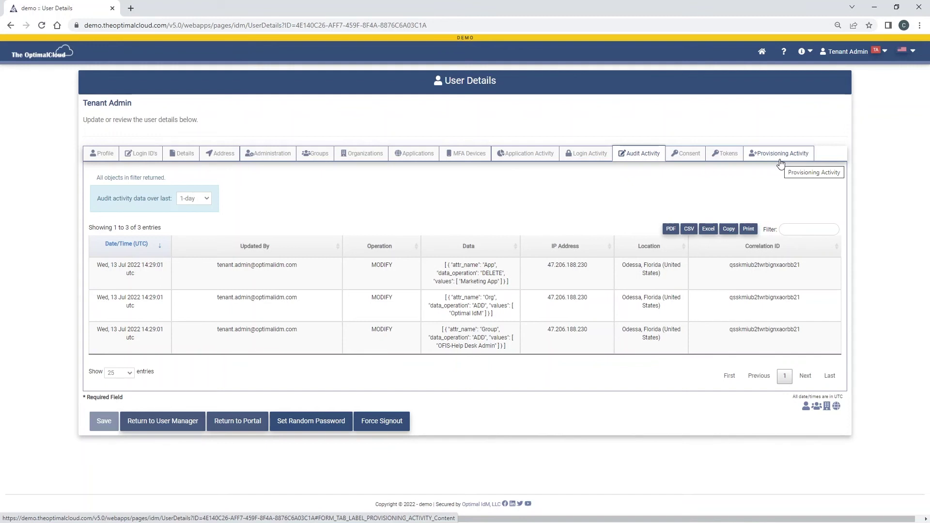
{"action": "left_click", "coordinate": [238, 429]}
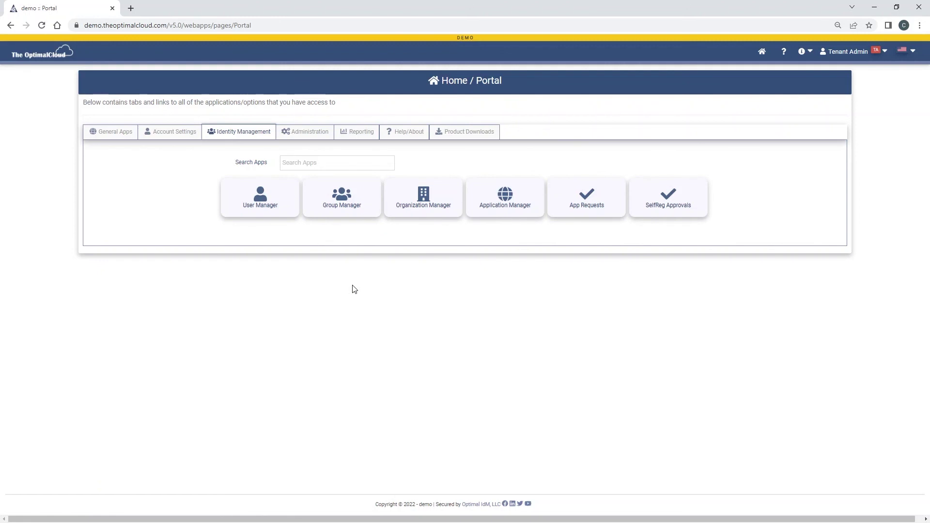
Display the reporting applications available in the demo portal
{"action": "left_click", "coordinate": [367, 135]}
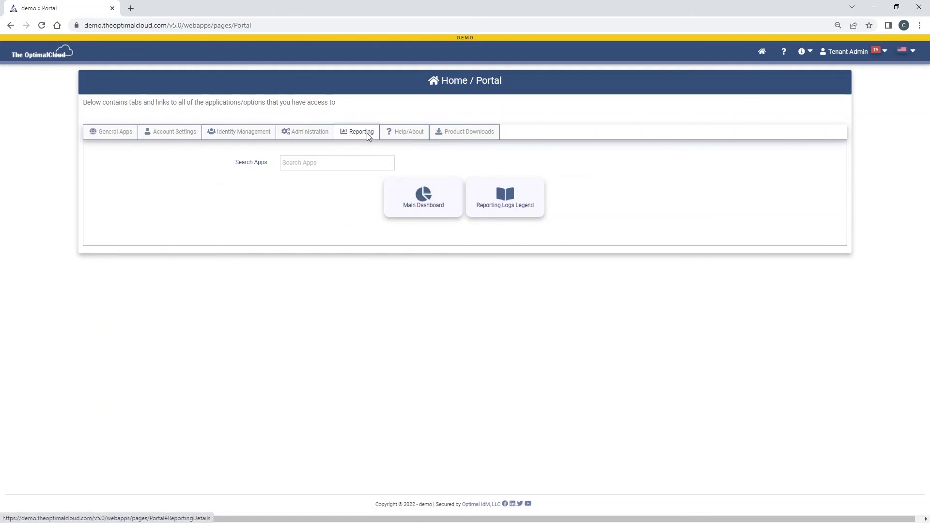